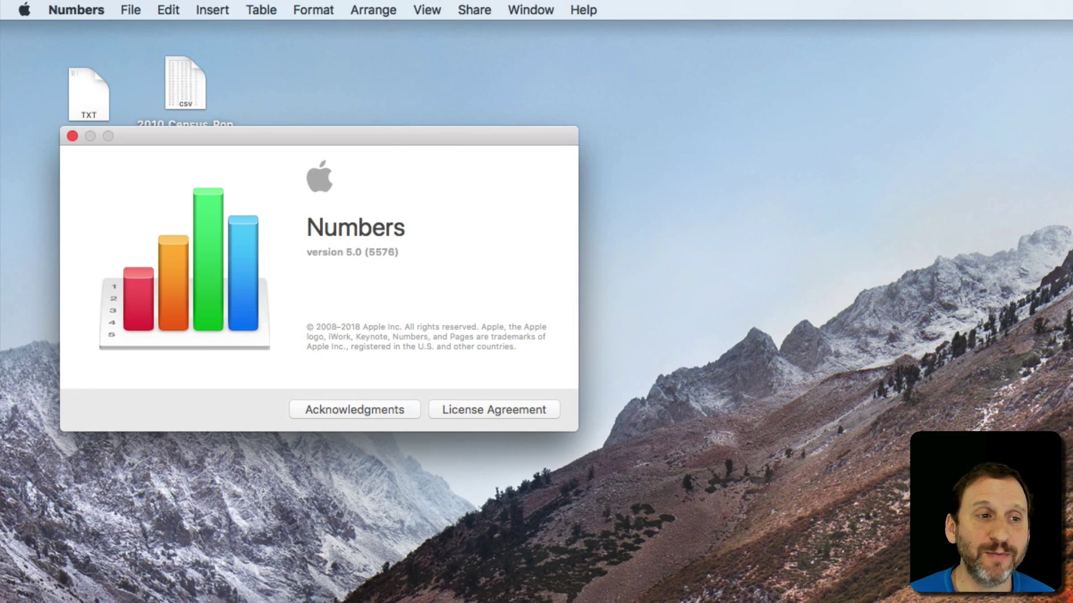
Close the About Numbers version window to reveal the desktop data files
{"action": "left_click", "coordinate": [72, 136]}
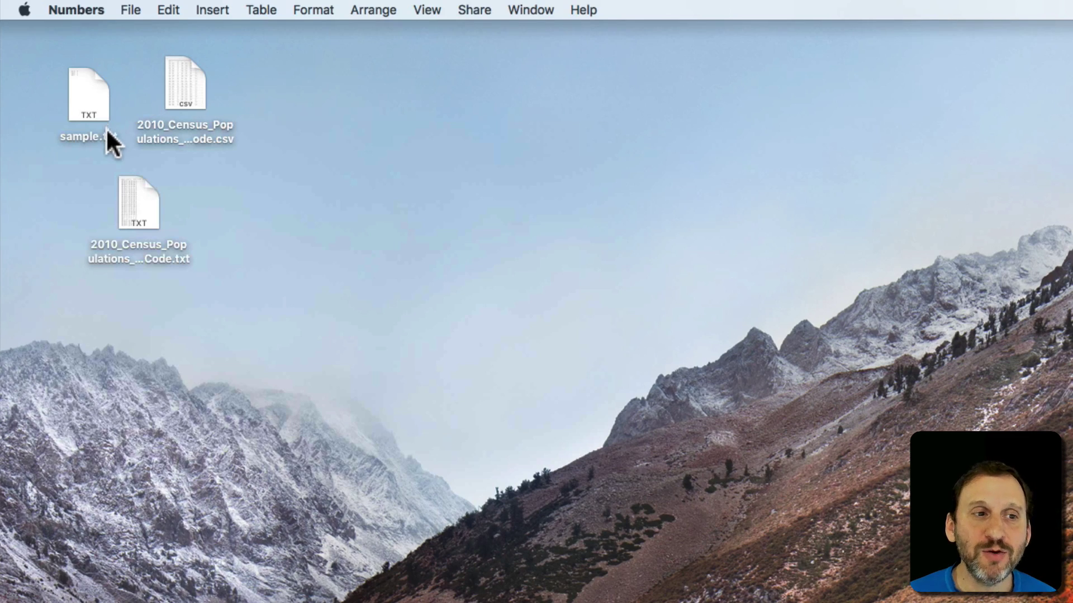
Open 2010_Census_Populations_by_Zip_Code.csv from the Desktop as a new spreadsheet
{"action": "left_click", "coordinate": [134, 10]}
{"action": "left_click", "coordinate": [134, 47]}
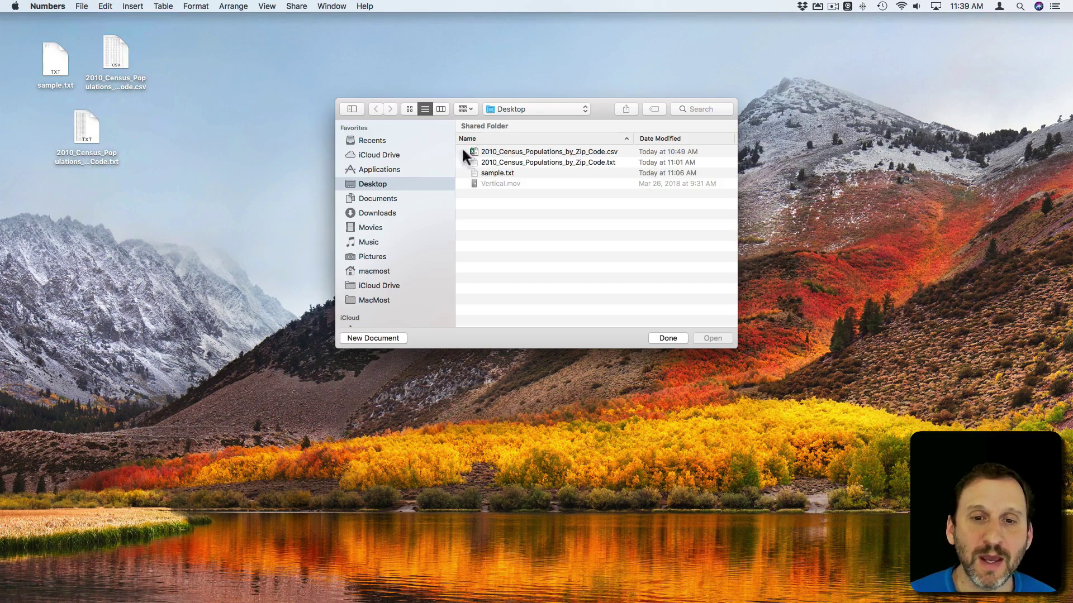
{"action": "left_click_drag", "start_coordinate": [604, 115], "coordinate": [300, 53]}
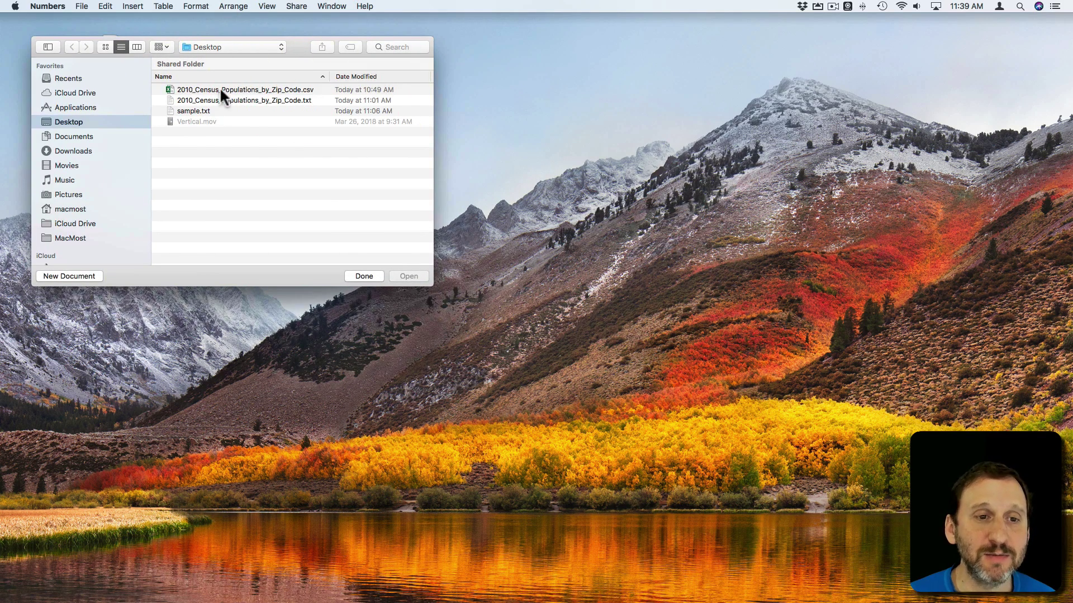
{"action": "left_click", "coordinate": [221, 90]}
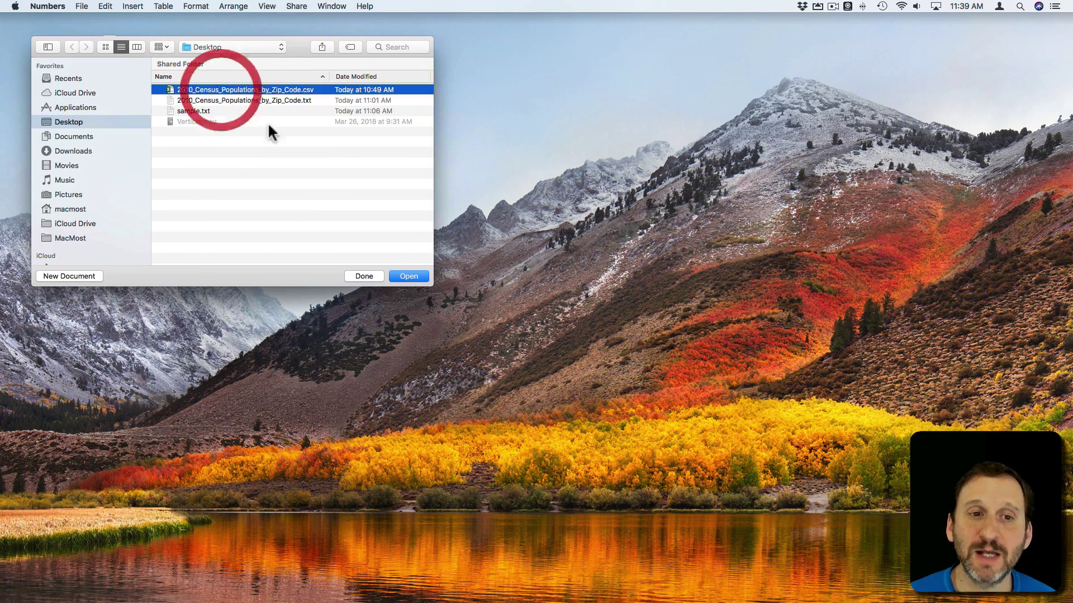
{"action": "left_click", "coordinate": [404, 276]}
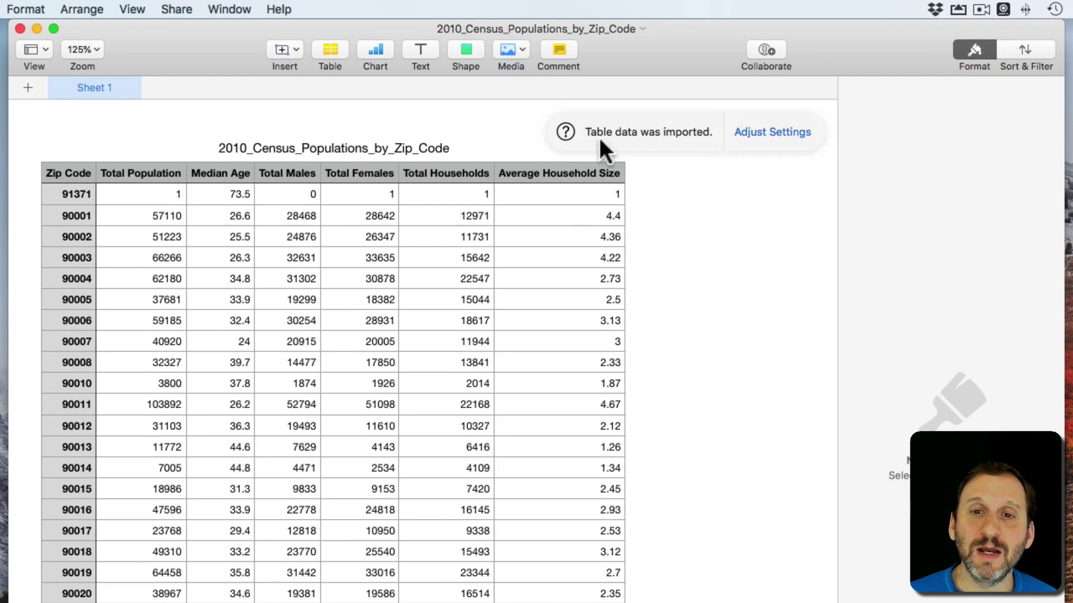
In the census table's Import Settings, compare tab, space and semicolon separators, keeping only comma
{"action": "left_click", "coordinate": [786, 133]}
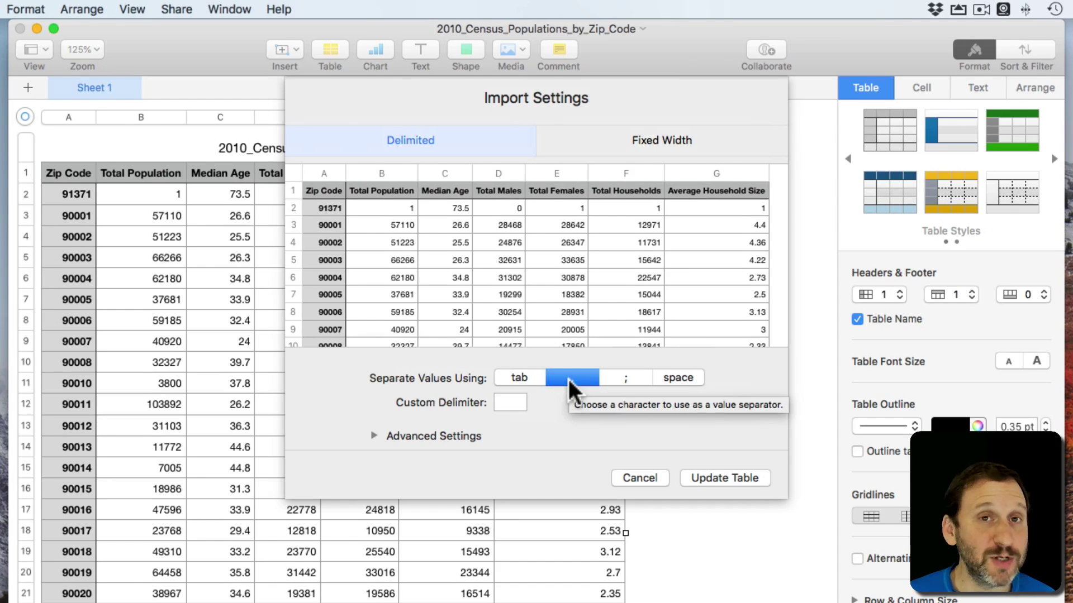
{"action": "left_click", "coordinate": [522, 378]}
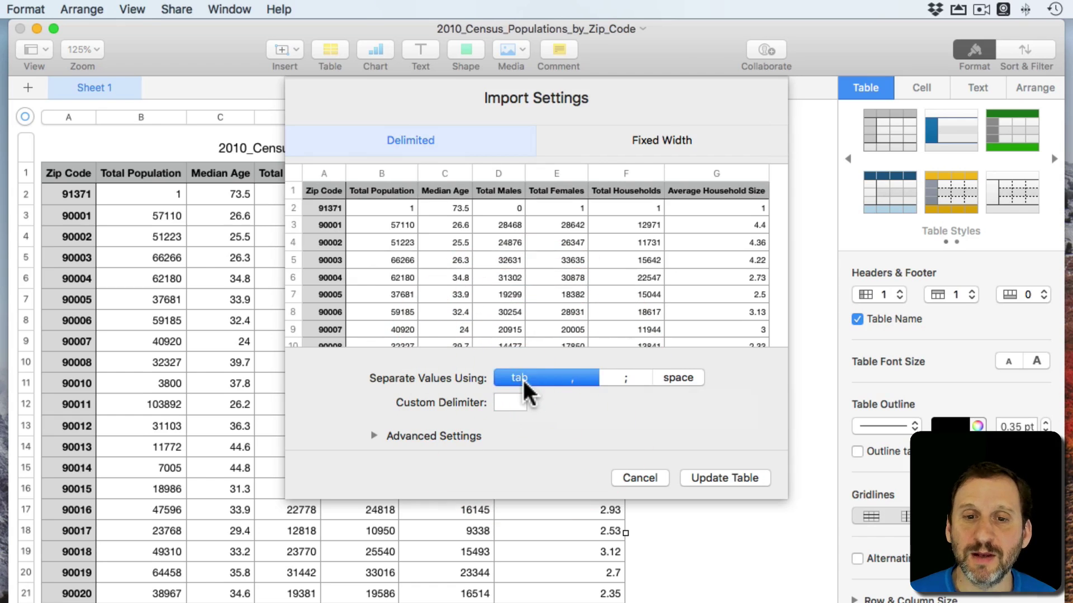
{"action": "left_click", "coordinate": [568, 382]}
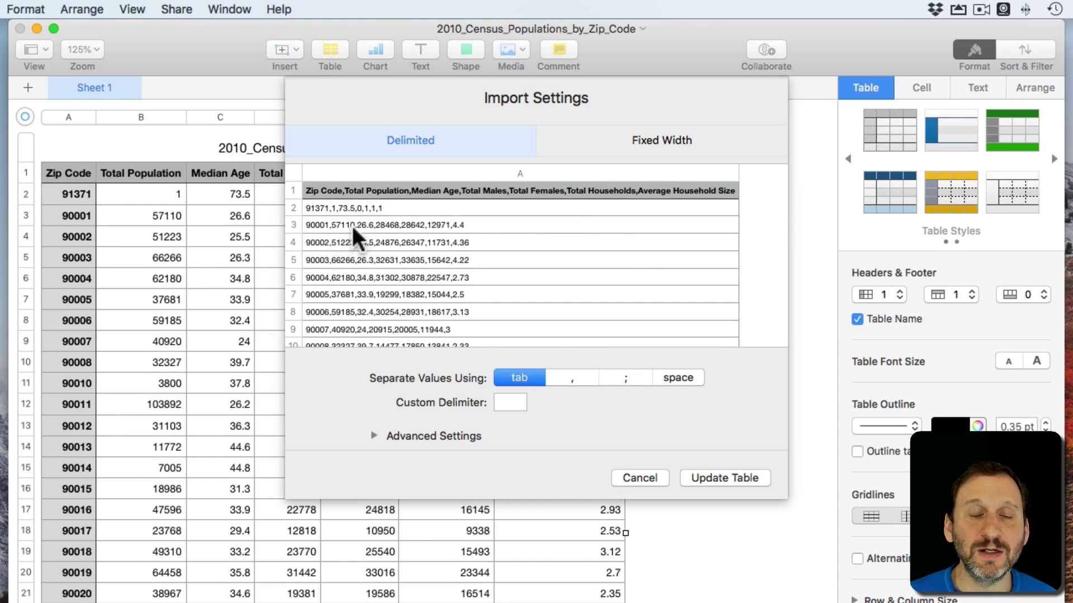
{"action": "left_click", "coordinate": [570, 376]}
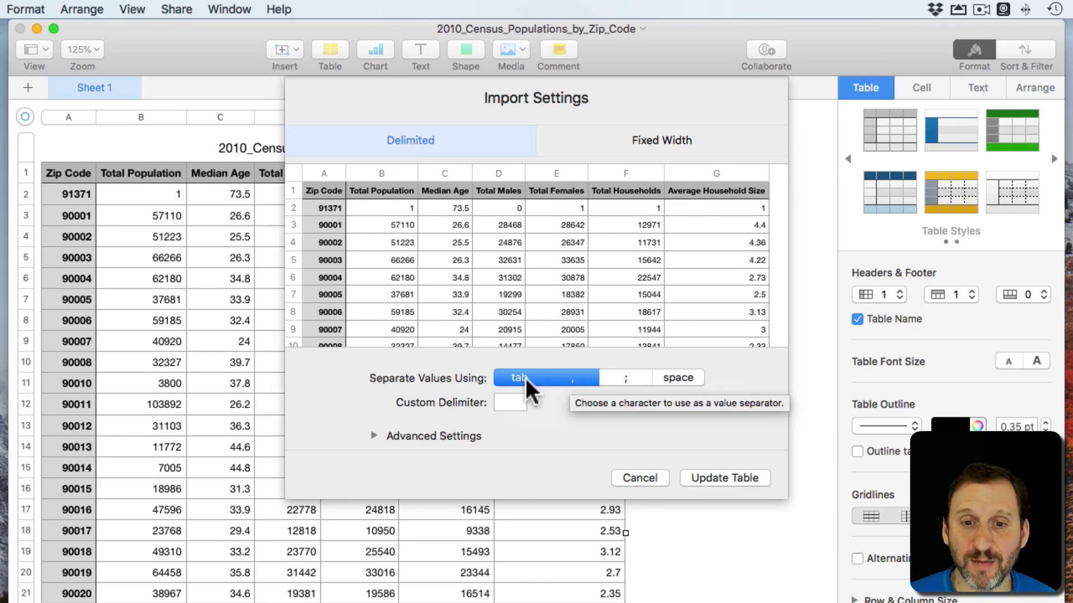
{"action": "left_click", "coordinate": [525, 377]}
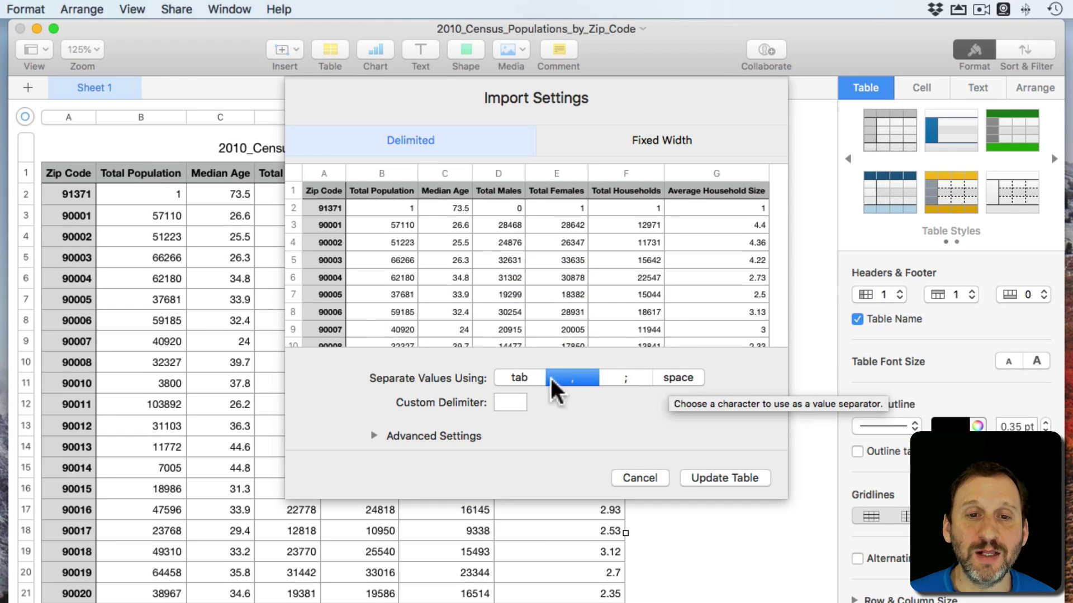
{"action": "left_click", "coordinate": [570, 377]}
{"action": "left_click", "coordinate": [670, 377]}
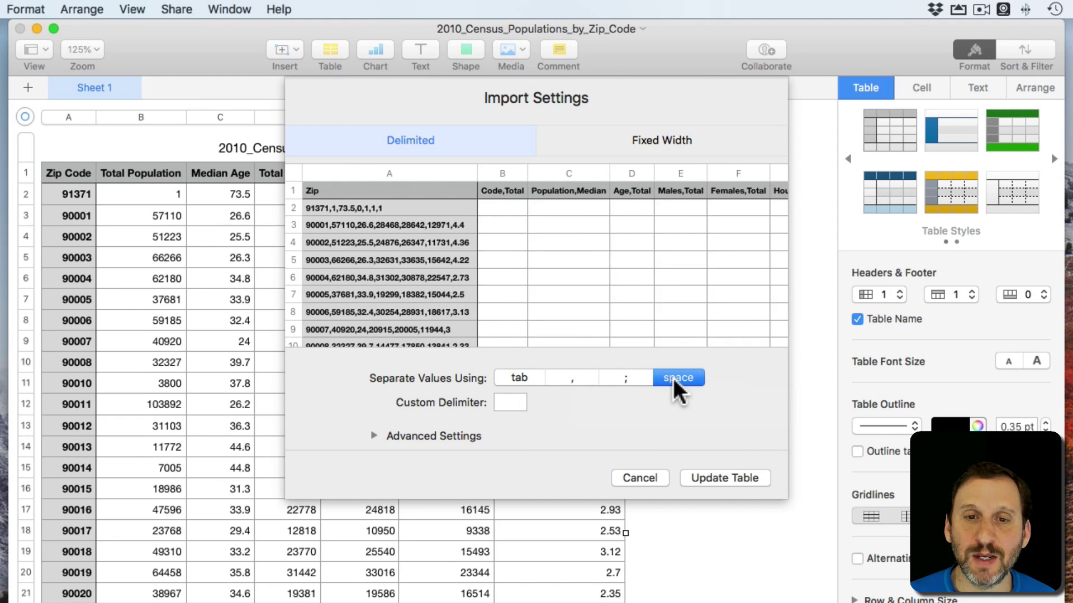
{"action": "left_click", "coordinate": [665, 377]}
{"action": "left_click", "coordinate": [636, 376]}
{"action": "left_click", "coordinate": [581, 377]}
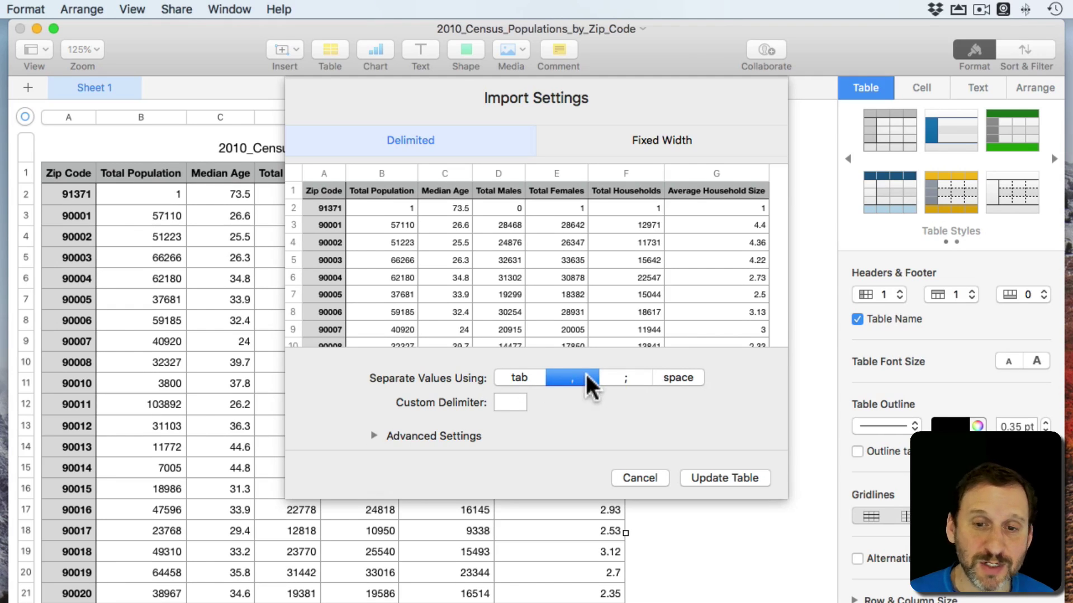
Reveal Advanced Settings and try different Starting Row values, returning to row 1
{"action": "left_click", "coordinate": [374, 435]}
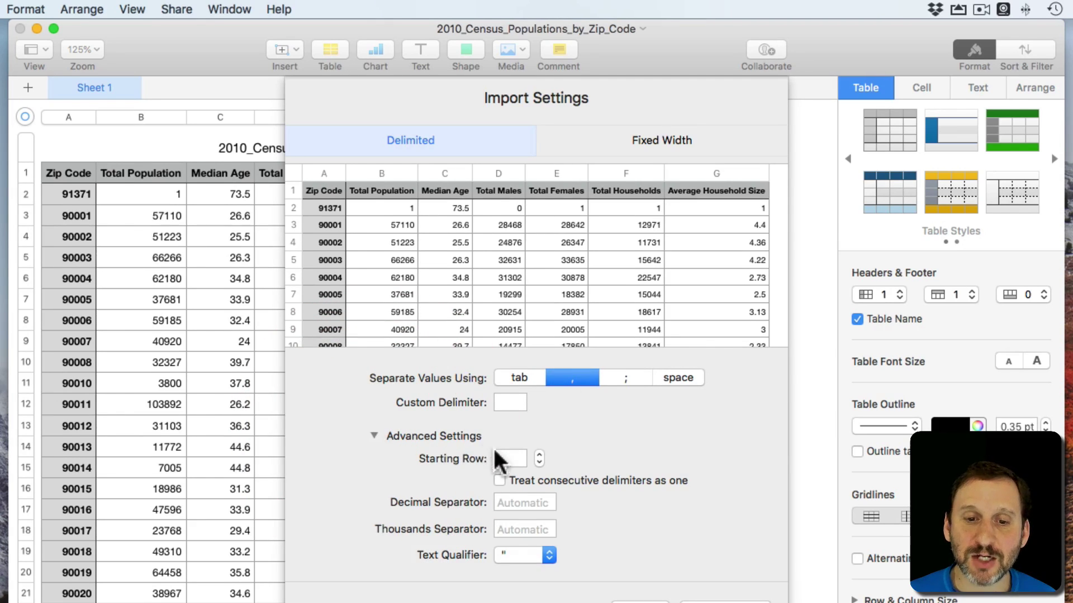
{"action": "left_click", "coordinate": [538, 454]}
{"action": "left_click", "coordinate": [536, 454]}
{"action": "left_click", "coordinate": [538, 464]}
{"action": "left_click", "coordinate": [538, 464]}
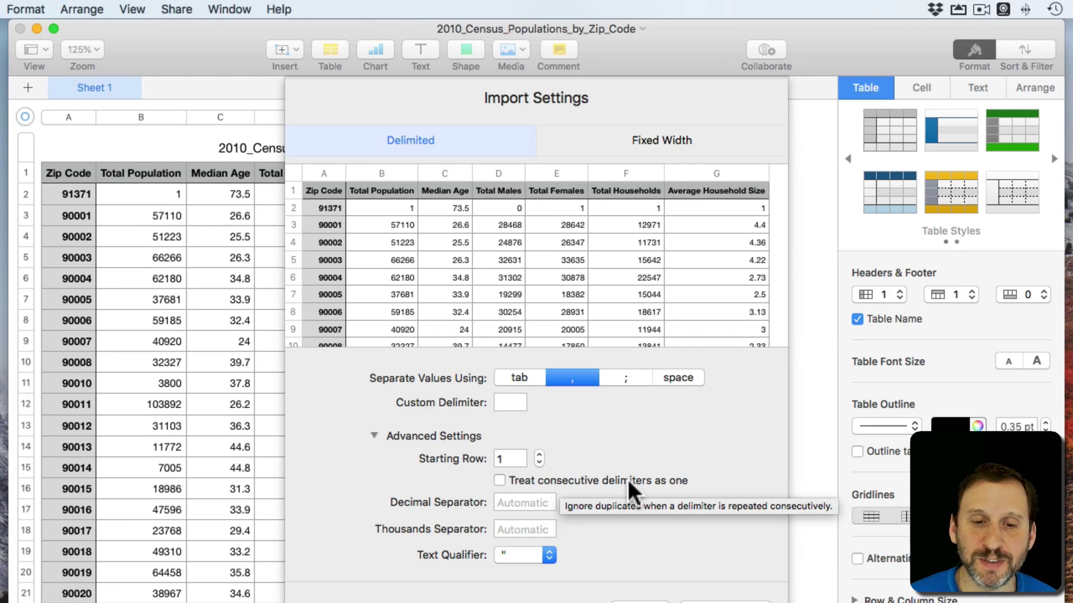
Review the decimal and thousands separators, keeping double quotes as the text qualifier
{"action": "left_click", "coordinate": [526, 503]}
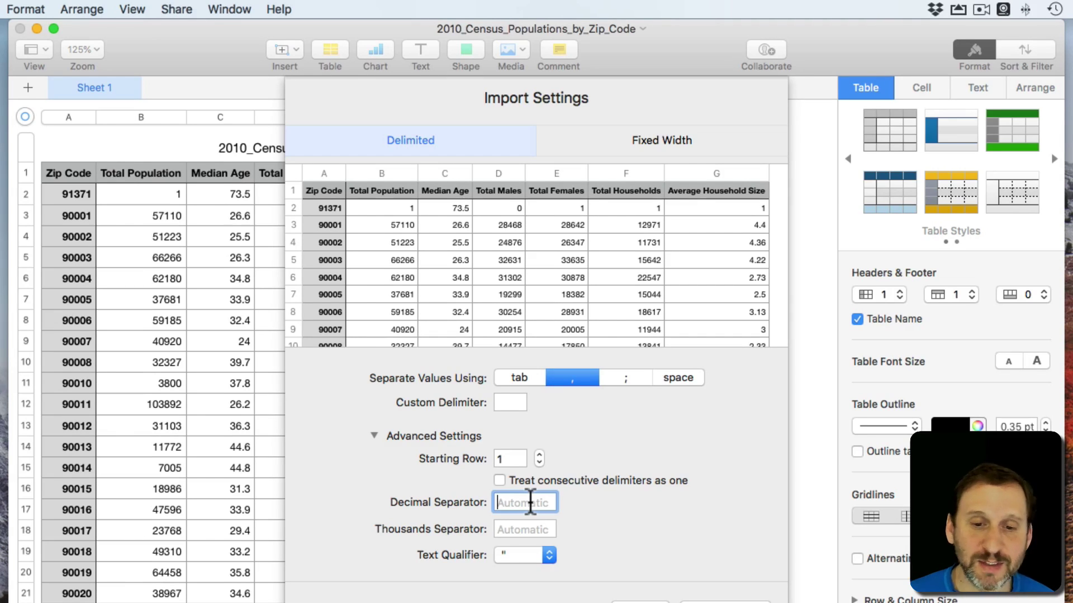
{"action": "left_click", "coordinate": [500, 531]}
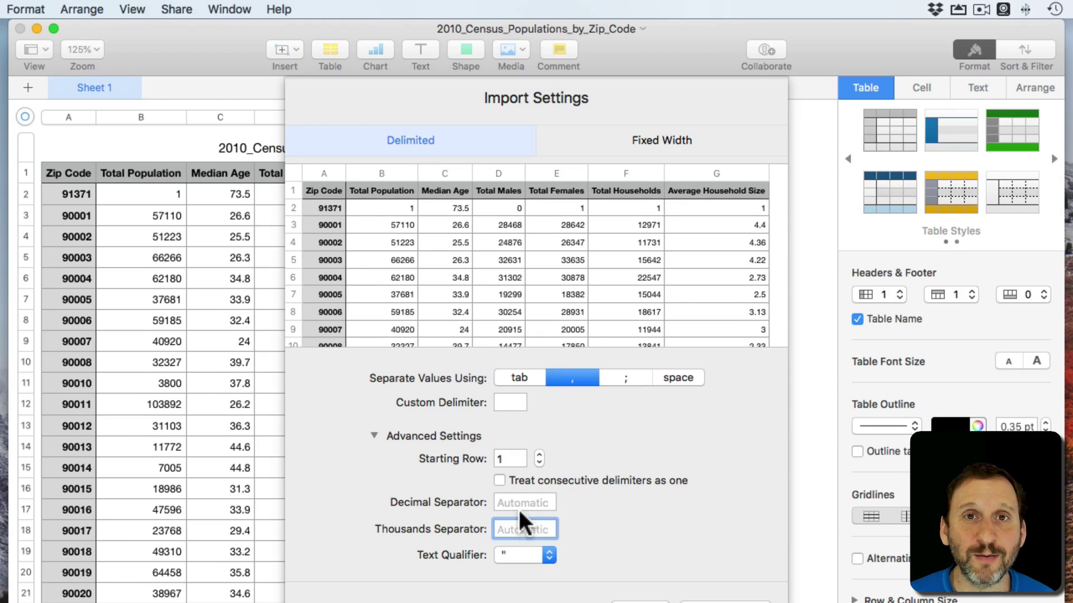
{"action": "left_click", "coordinate": [522, 556]}
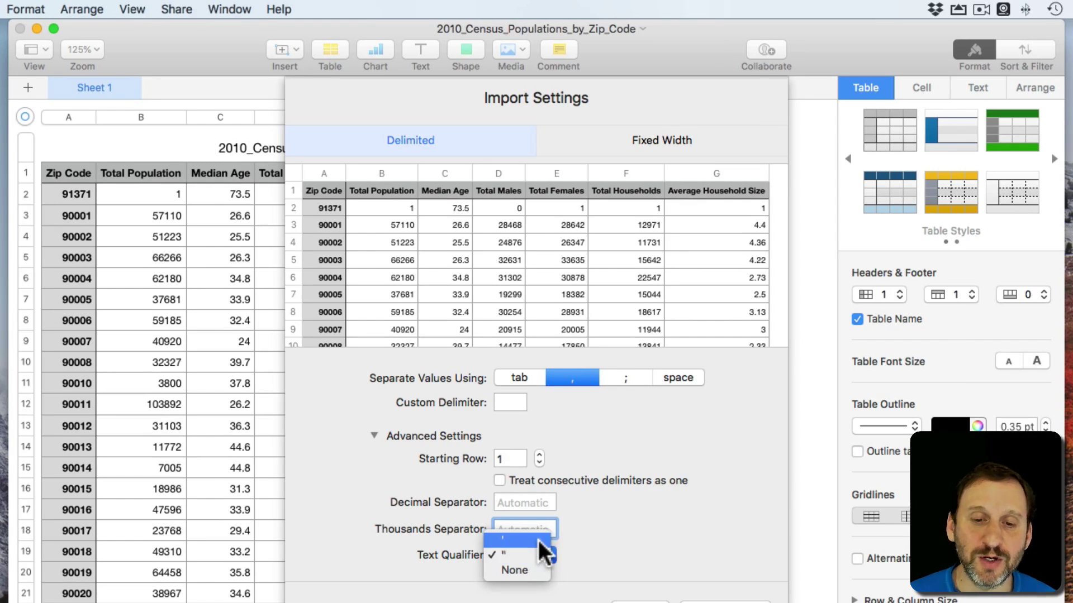
{"action": "left_click", "coordinate": [539, 556]}
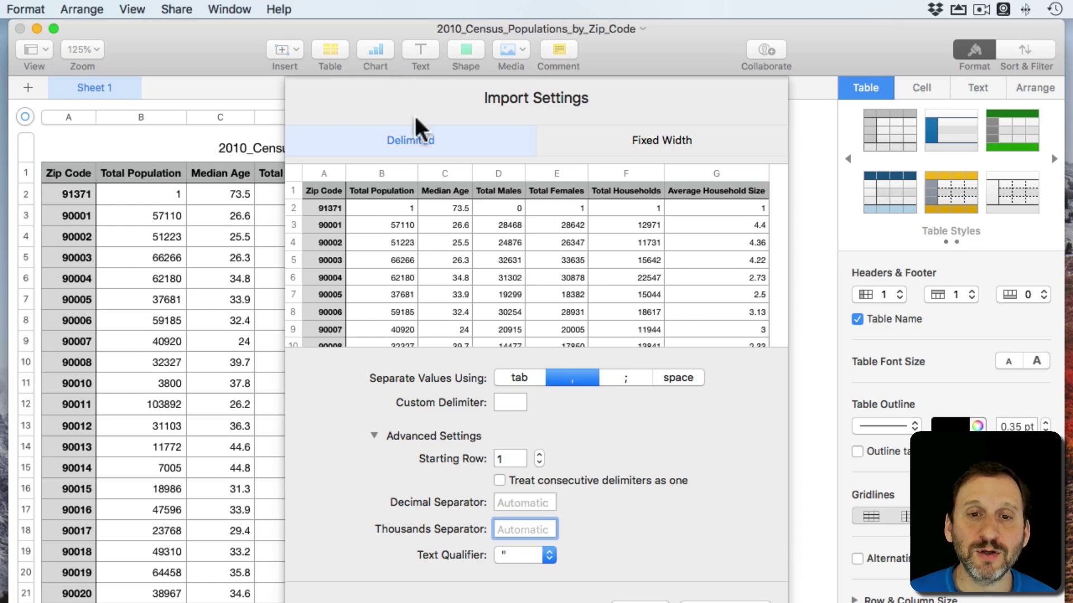
Set Starting Row to 5 and apply it to the census table
{"action": "left_click", "coordinate": [539, 455]}
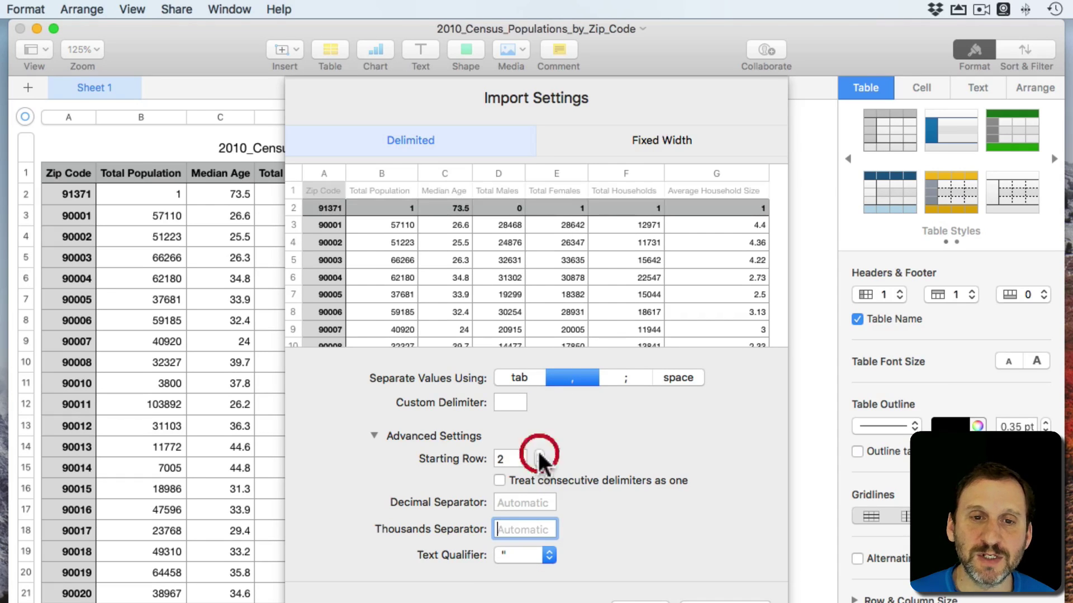
{"action": "left_click", "coordinate": [539, 455]}
{"action": "left_click", "coordinate": [539, 455]}
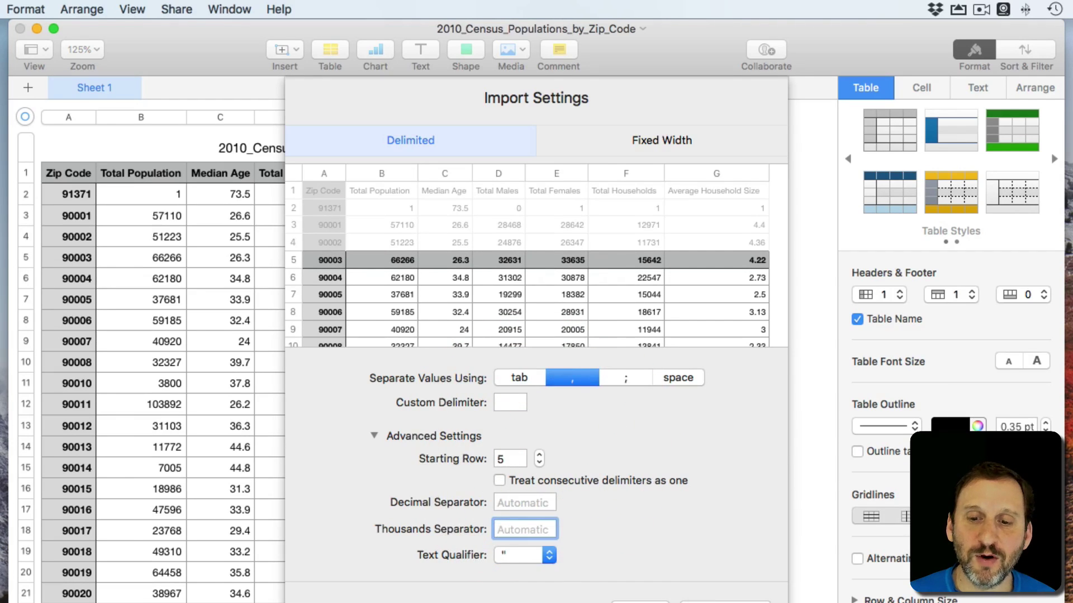
{"action": "key", "text": "Return"}
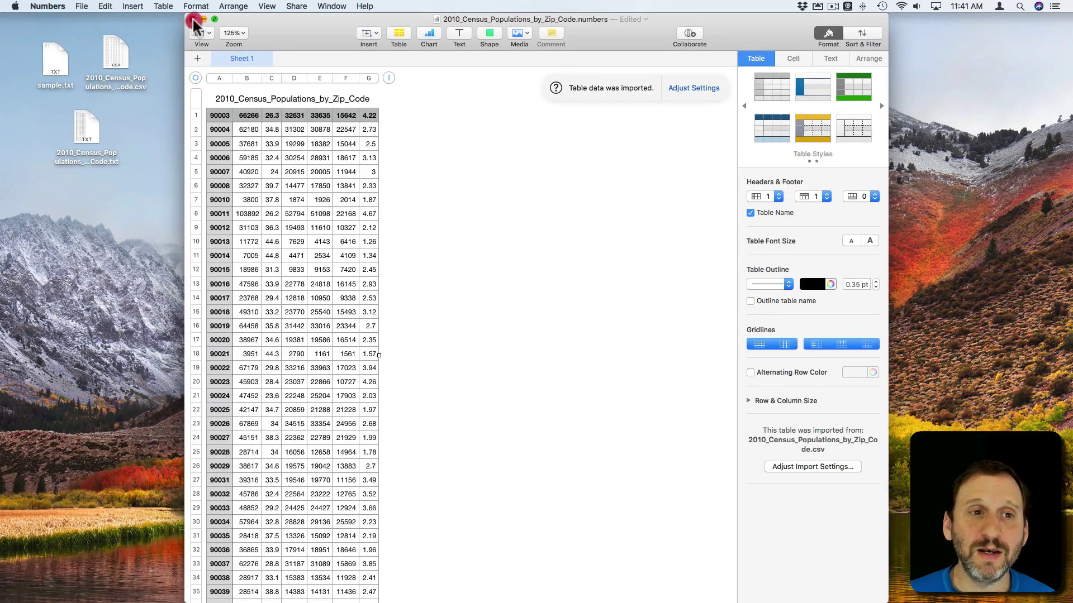
Discard the census document without saving and open sample.txt from the Desktop
{"action": "left_click", "coordinate": [193, 19]}
{"action": "left_click", "coordinate": [489, 186]}
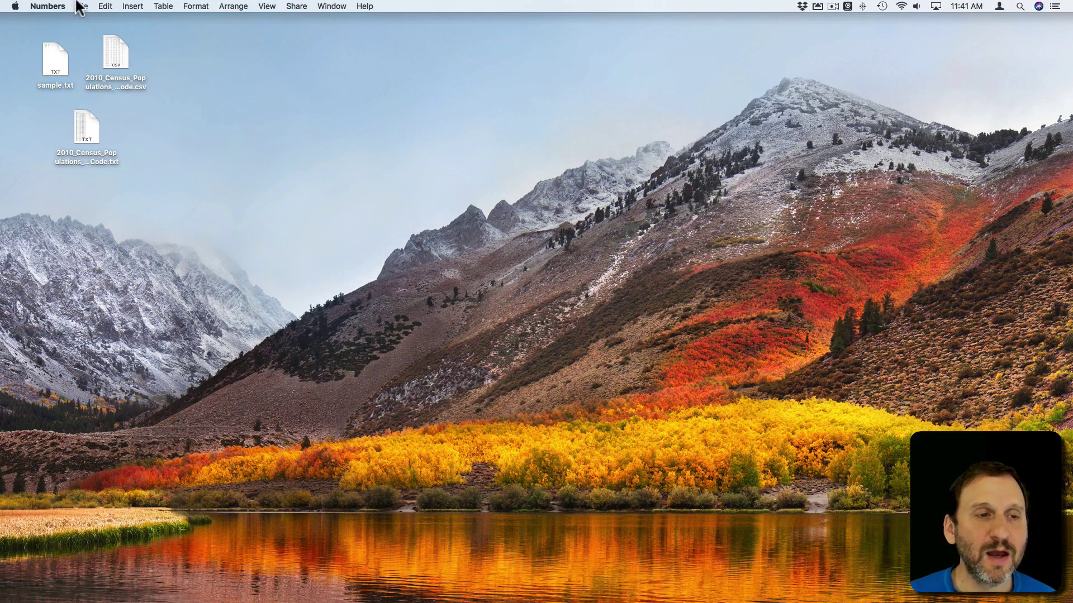
{"action": "left_click", "coordinate": [81, 6]}
{"action": "left_click", "coordinate": [86, 25]}
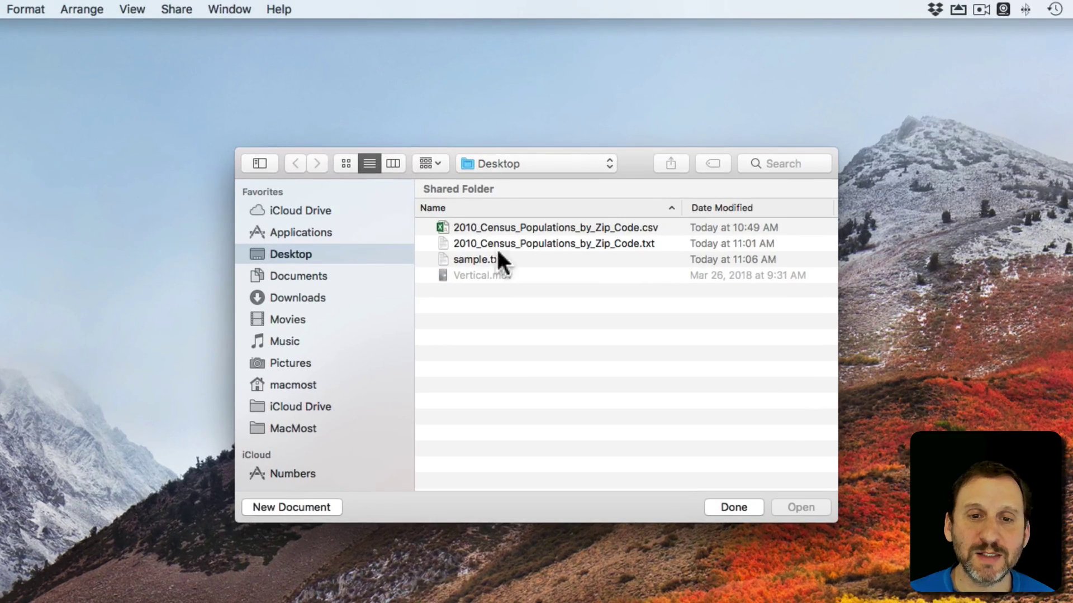
{"action": "double_click", "coordinate": [469, 258]}
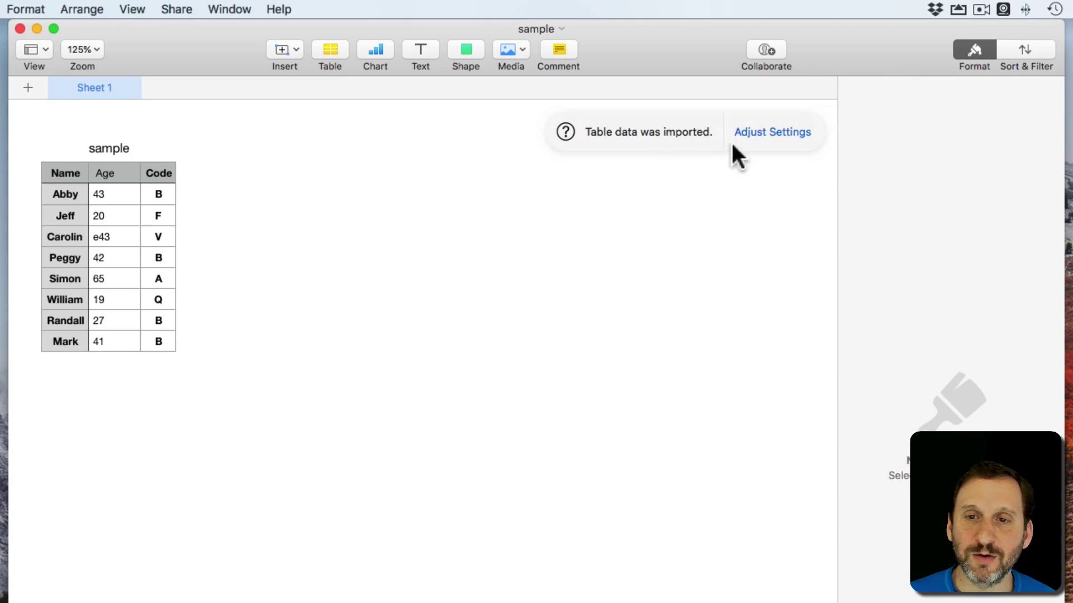
Show the sample table's fixed-width Import Settings, checking the file's spacing in TextEdit
{"action": "left_click", "coordinate": [764, 129]}
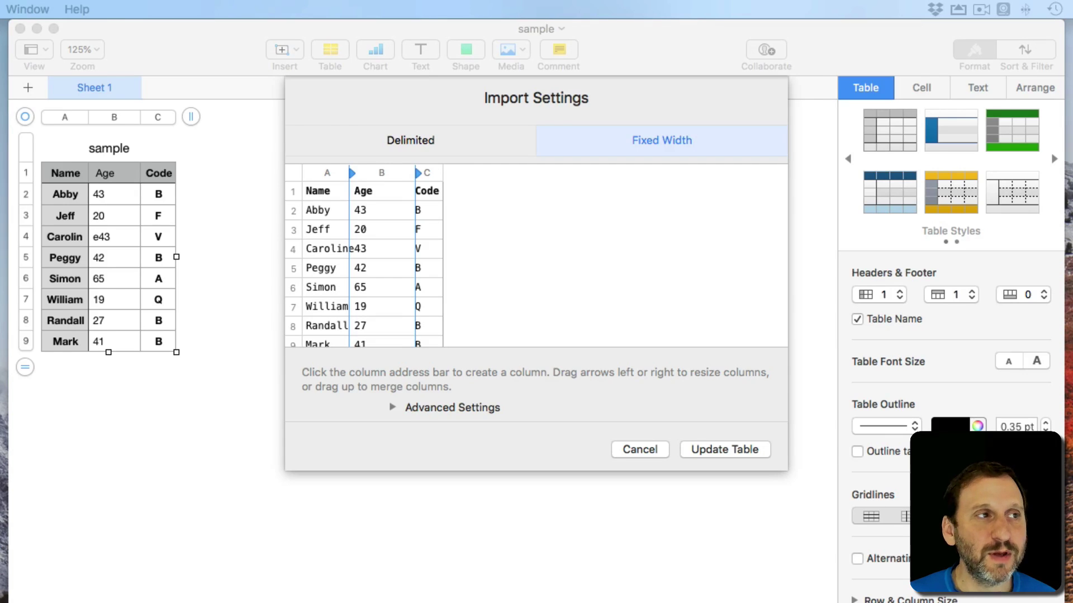
{"action": "left_click", "coordinate": [557, 68]}
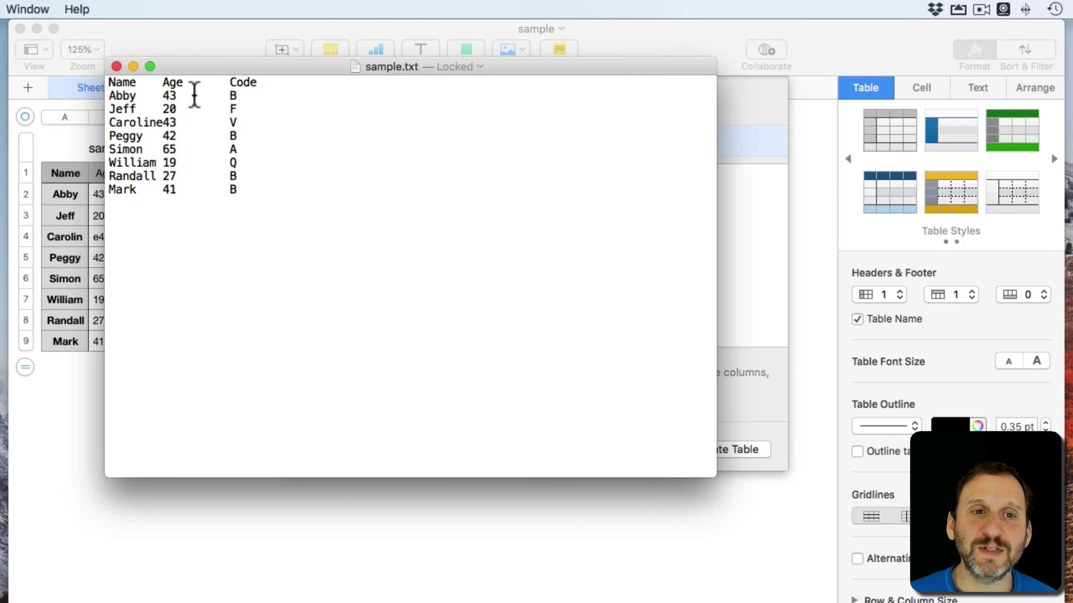
{"action": "left_click_drag", "start_coordinate": [192, 95], "coordinate": [223, 96]}
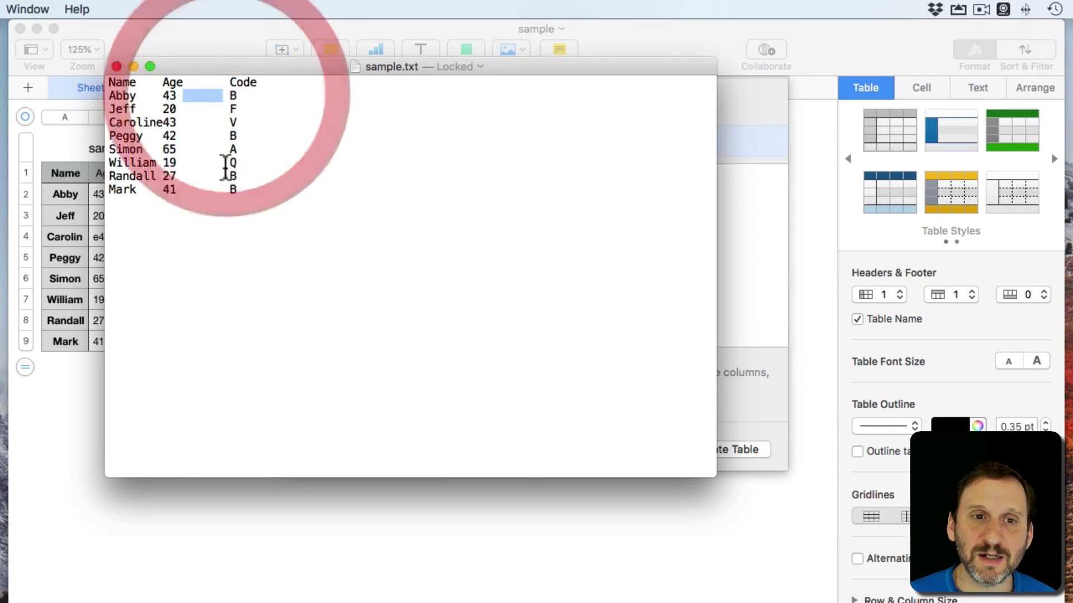
{"action": "left_click", "coordinate": [116, 66]}
{"action": "left_click", "coordinate": [634, 94]}
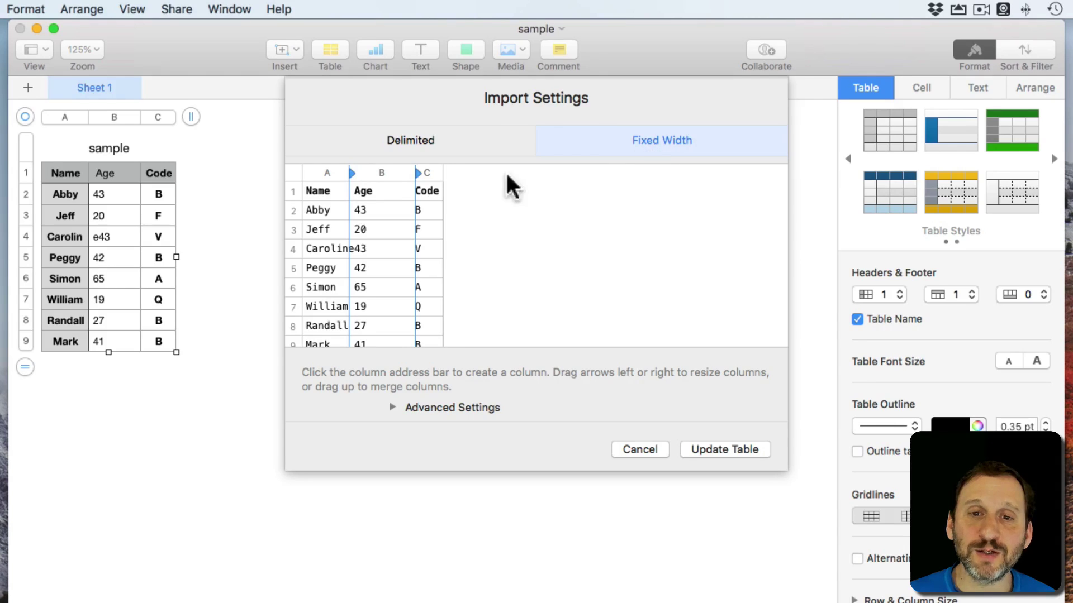
Shift the name/age column boundary slightly right in the fixed-width preview and update the table
{"action": "mouse_move", "coordinate": [351, 173]}
{"action": "left_mouse_down"}
{"action": "mouse_move", "coordinate": [342, 173]}
{"action": "mouse_move", "coordinate": [356, 175]}
{"action": "left_mouse_up"}
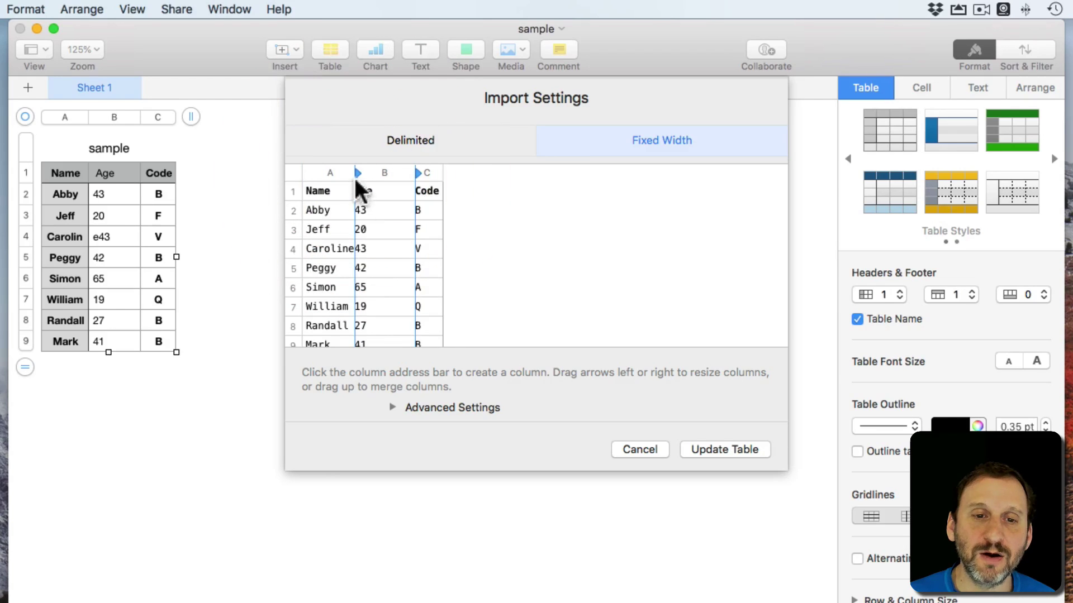
{"action": "left_click", "coordinate": [391, 408]}
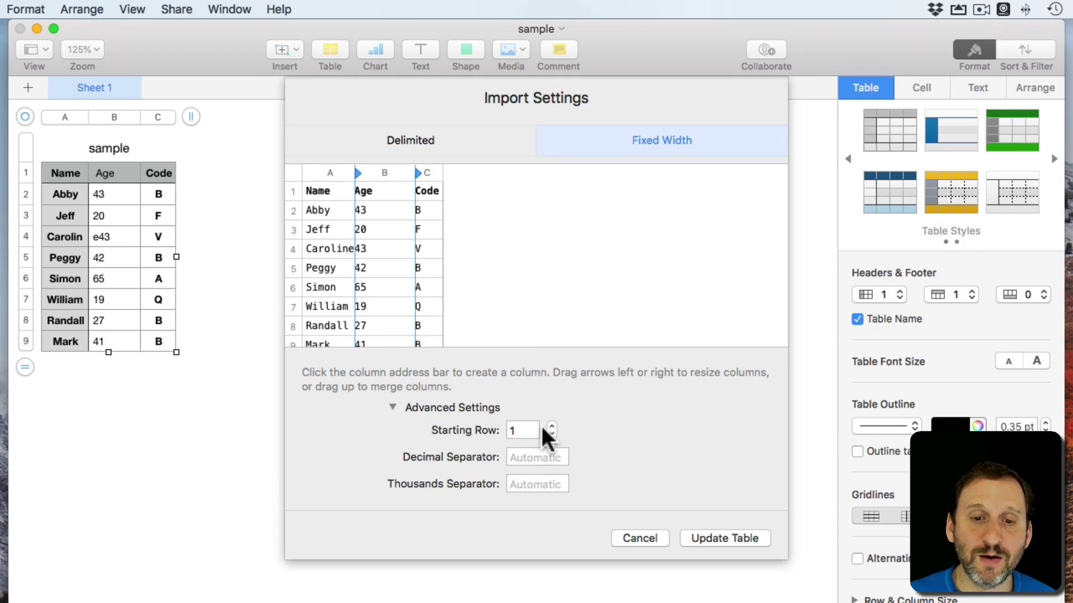
{"action": "left_click", "coordinate": [722, 537]}
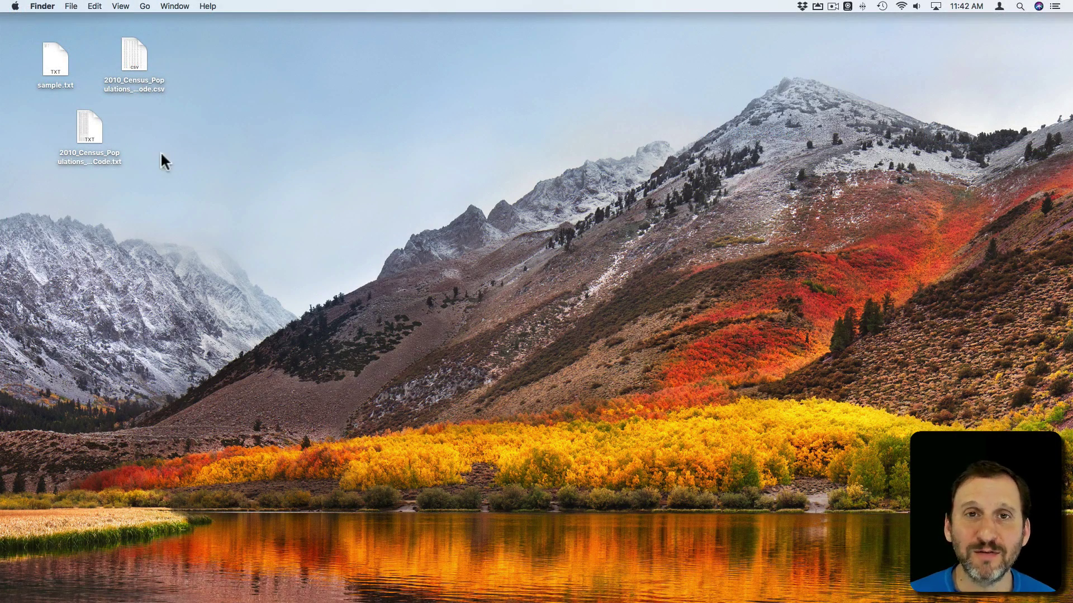
Drag the census .txt file onto Numbers and confirm tab-delimited import settings
{"action": "mouse_move", "coordinate": [86, 128]}
{"action": "left_mouse_down"}
{"action": "mouse_move", "coordinate": [106, 130]}
{"action": "mouse_move", "coordinate": [93, 133]}
{"action": "mouse_move", "coordinate": [587, 589]}
{"action": "mouse_move", "coordinate": [662, 584]}
{"action": "left_mouse_up"}
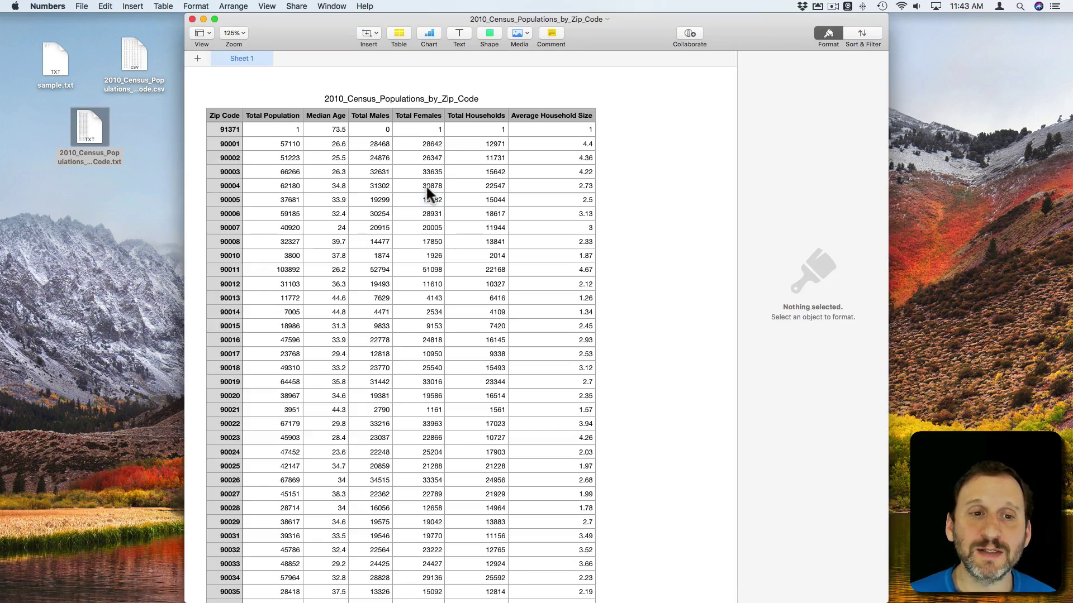
{"action": "left_click", "coordinate": [699, 87]}
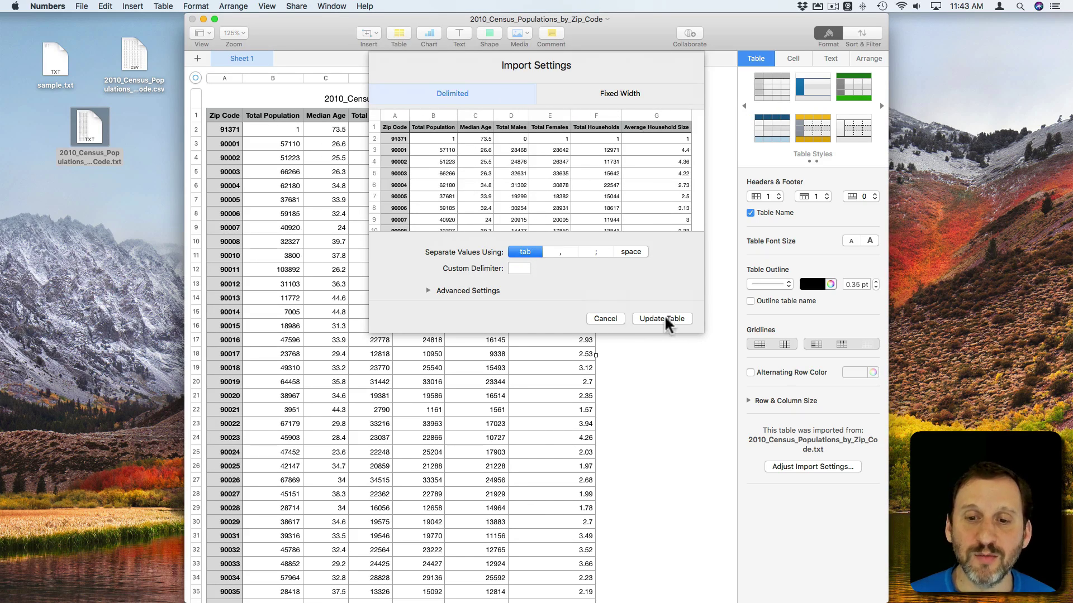
{"action": "left_click", "coordinate": [608, 320]}
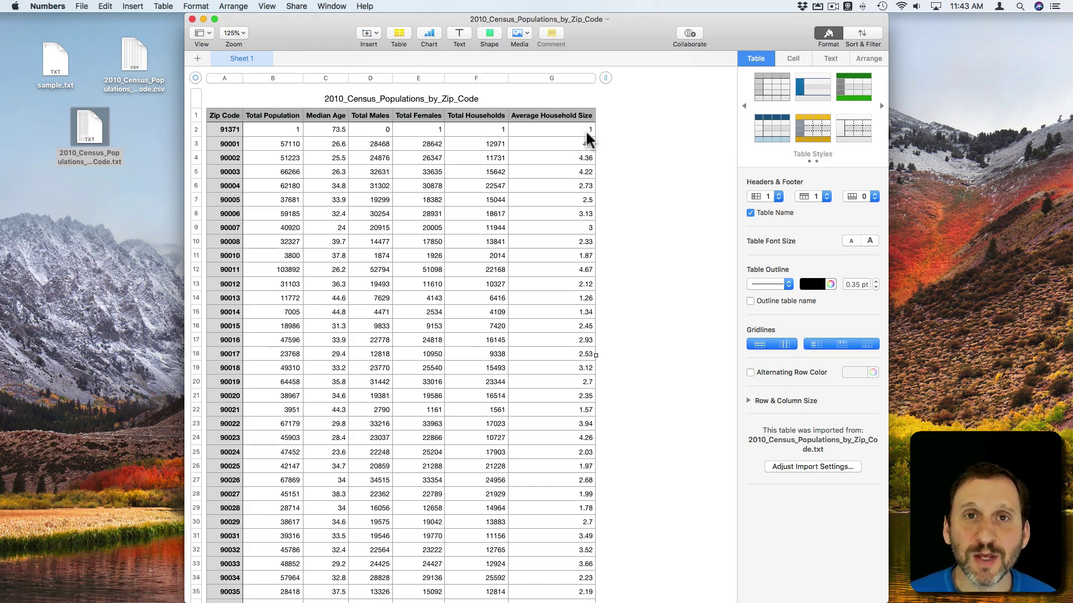